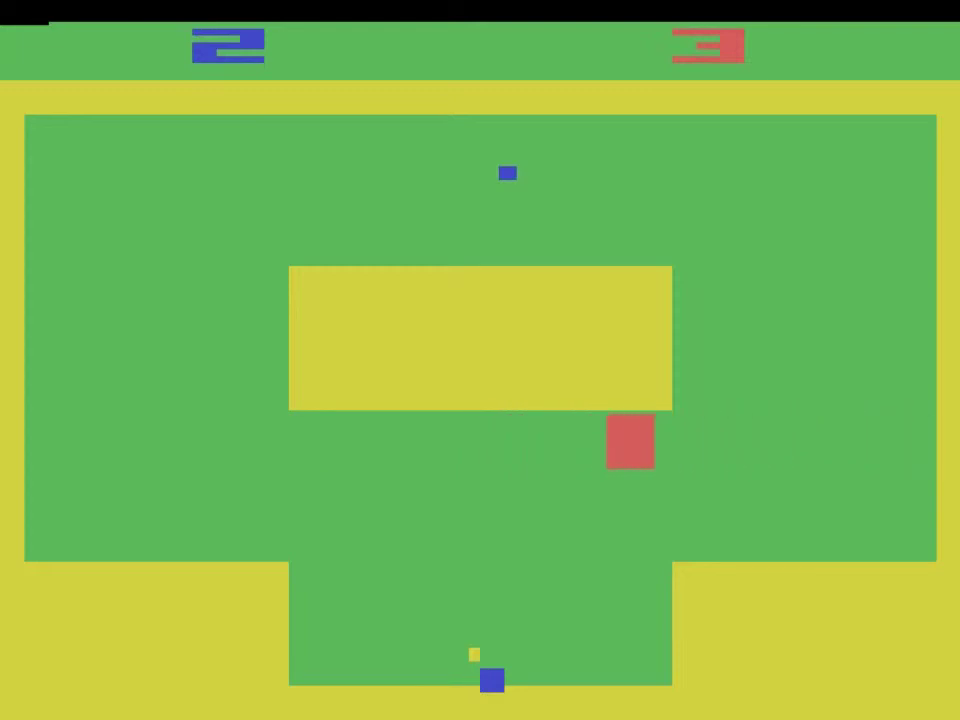
{"action": "key", "text": "Up"}
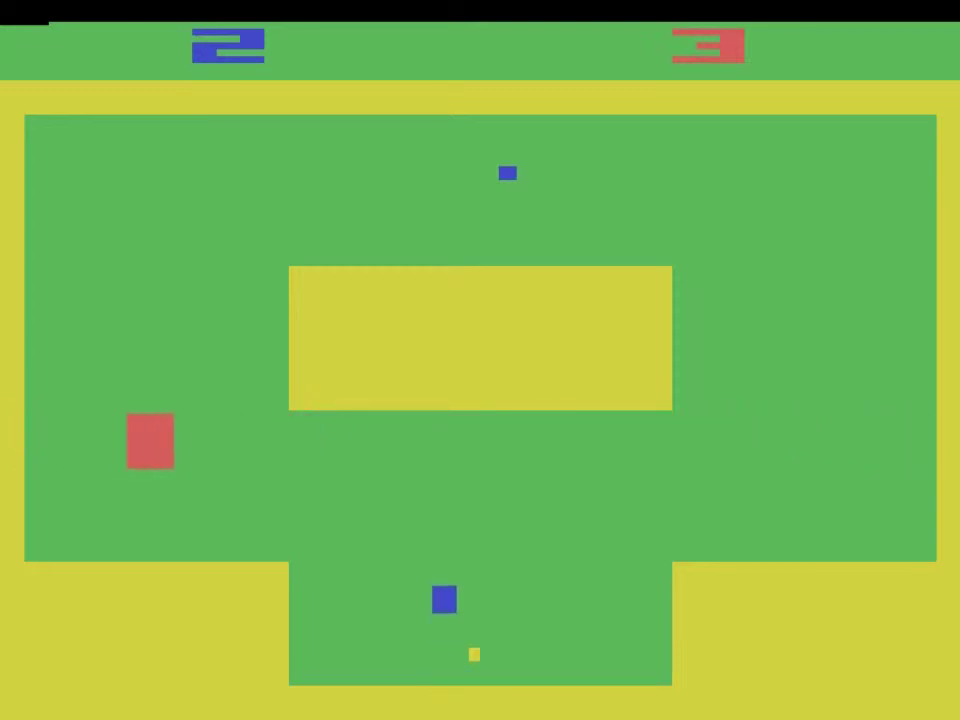
{"action": "key", "text": "Left"}
{"action": "key", "text": "Up"}
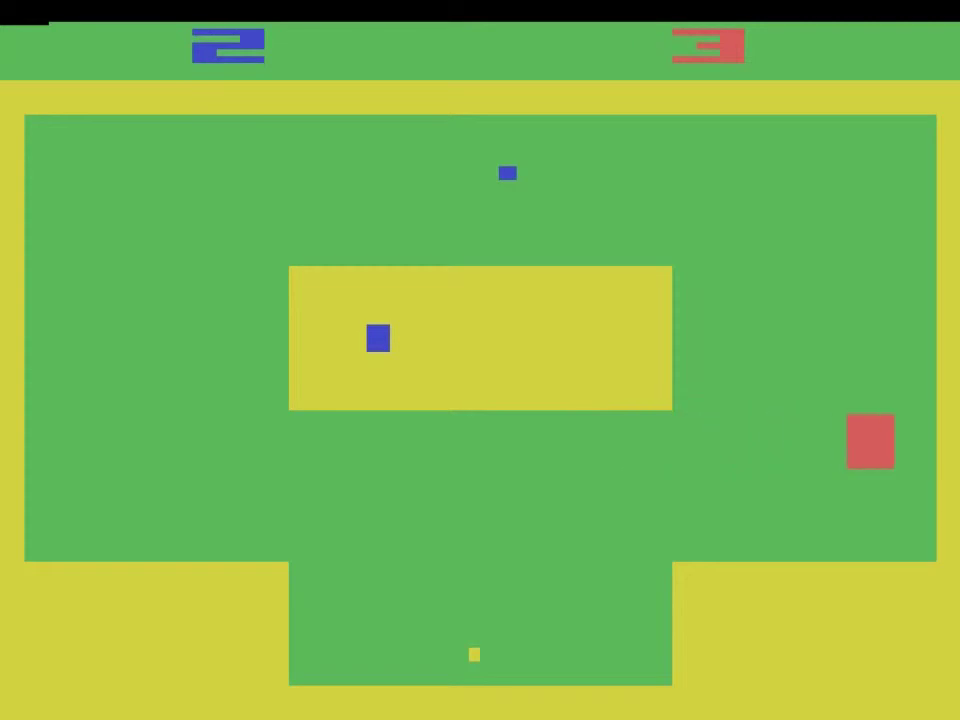
{"action": "key", "text": "Up"}
{"action": "key", "text": "Left"}
{"action": "key", "text": "Up"}
{"action": "key", "text": "Up"}
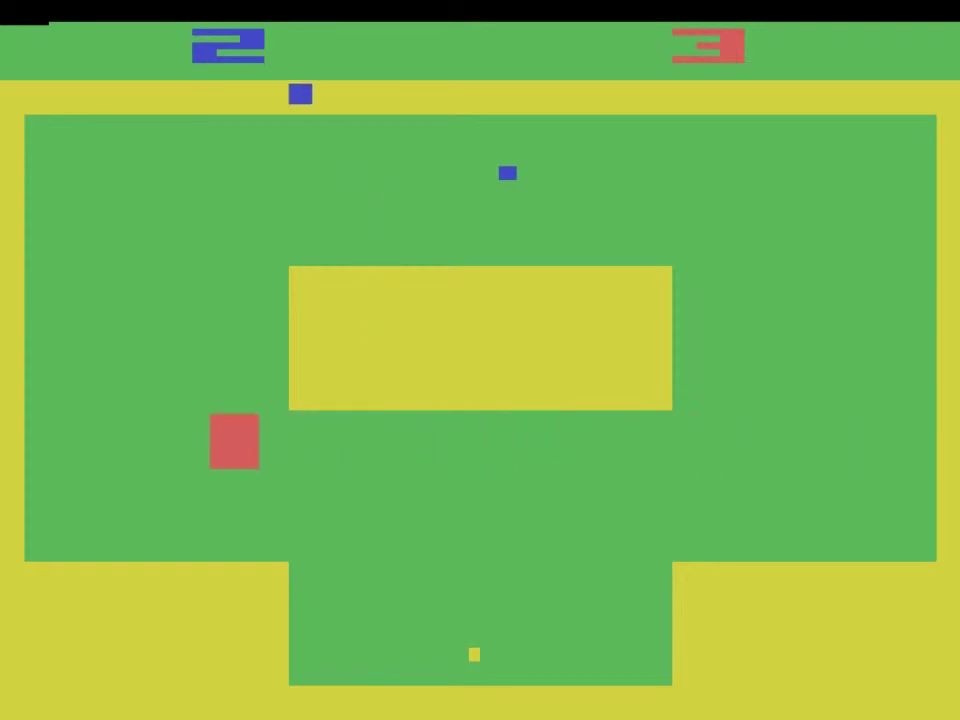
{"action": "key", "text": "Left"}
{"action": "key", "text": "Left"}
{"action": "key", "text": "Left"}
{"action": "key", "text": "Down"}
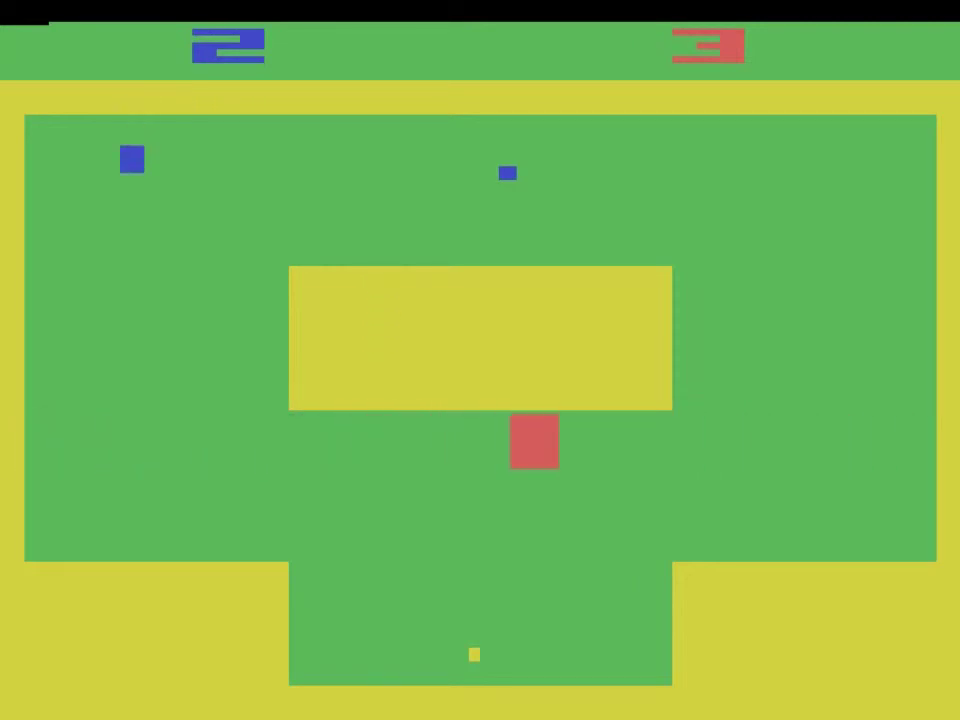
{"action": "key", "text": "Down"}
{"action": "key", "text": "Left"}
{"action": "key", "text": "Down"}
{"action": "key", "text": "Up"}
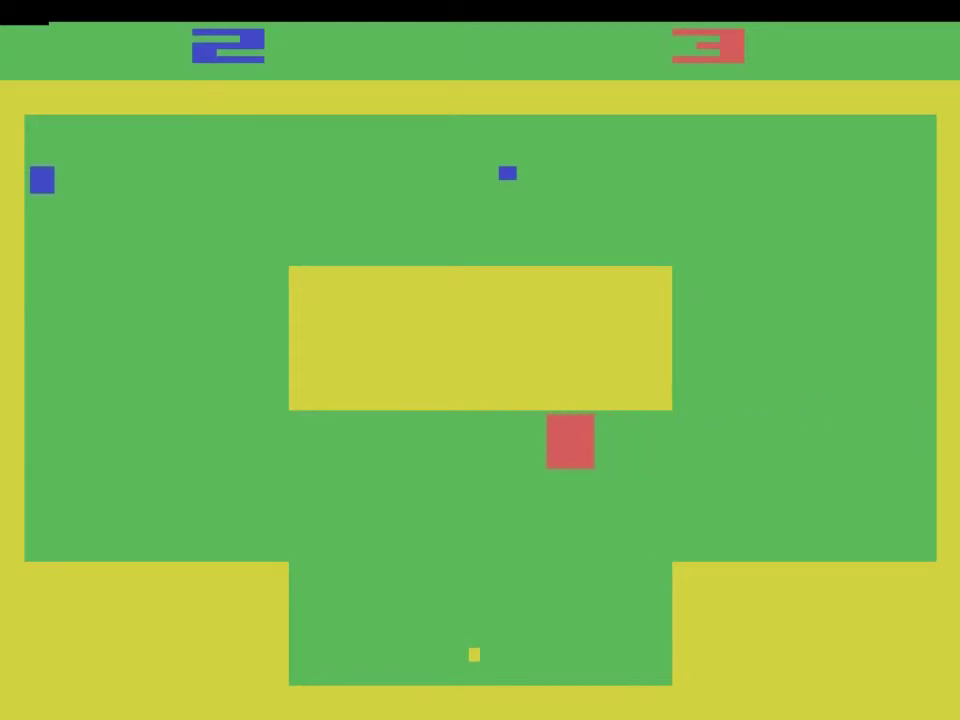
{"action": "key", "text": "Down"}
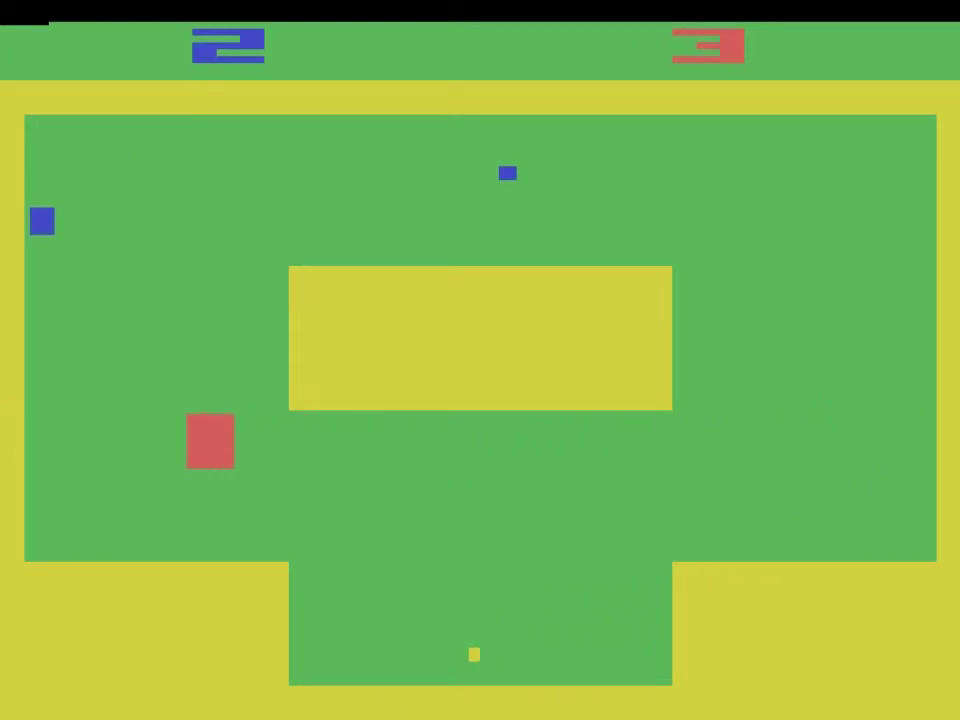
{"action": "key", "text": "Down"}
{"action": "key", "text": "Down"}
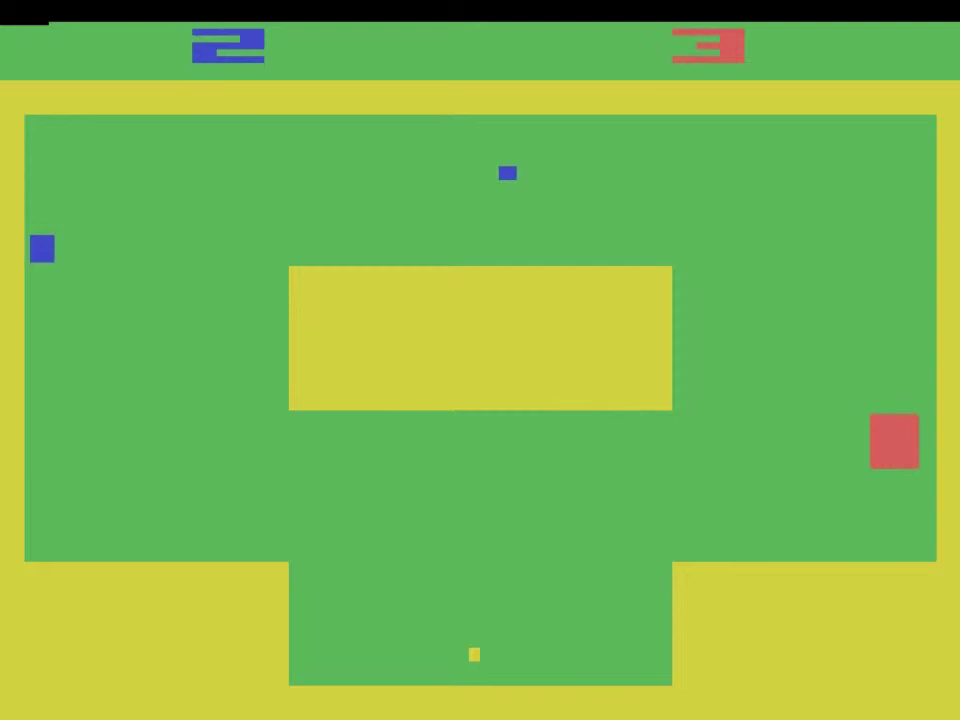
{"action": "key", "text": "F1"}
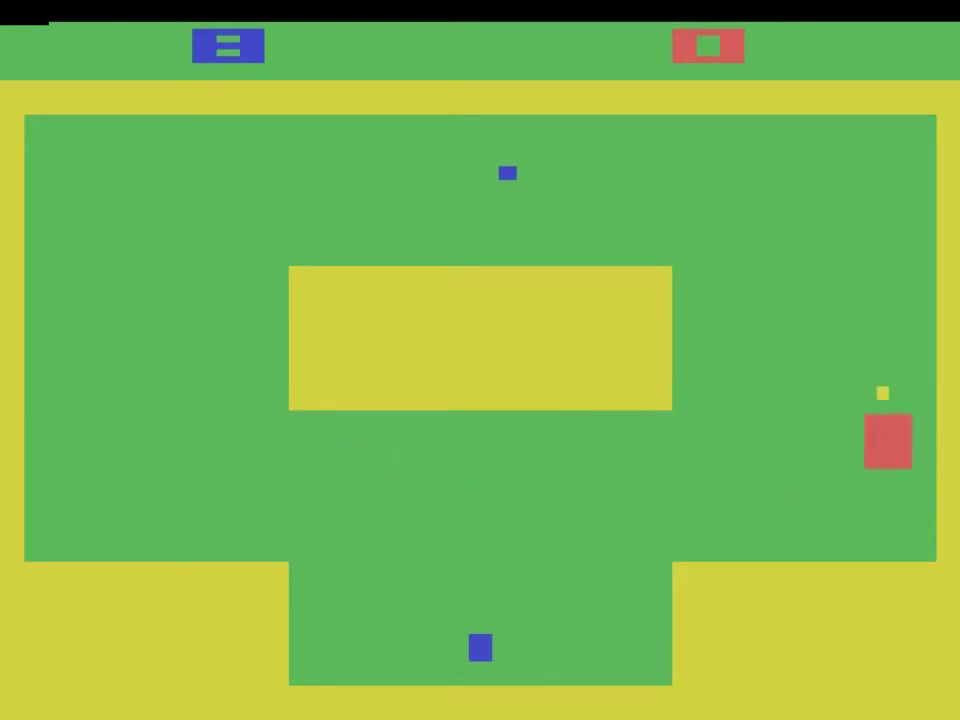
{"action": "key", "text": "Right"}
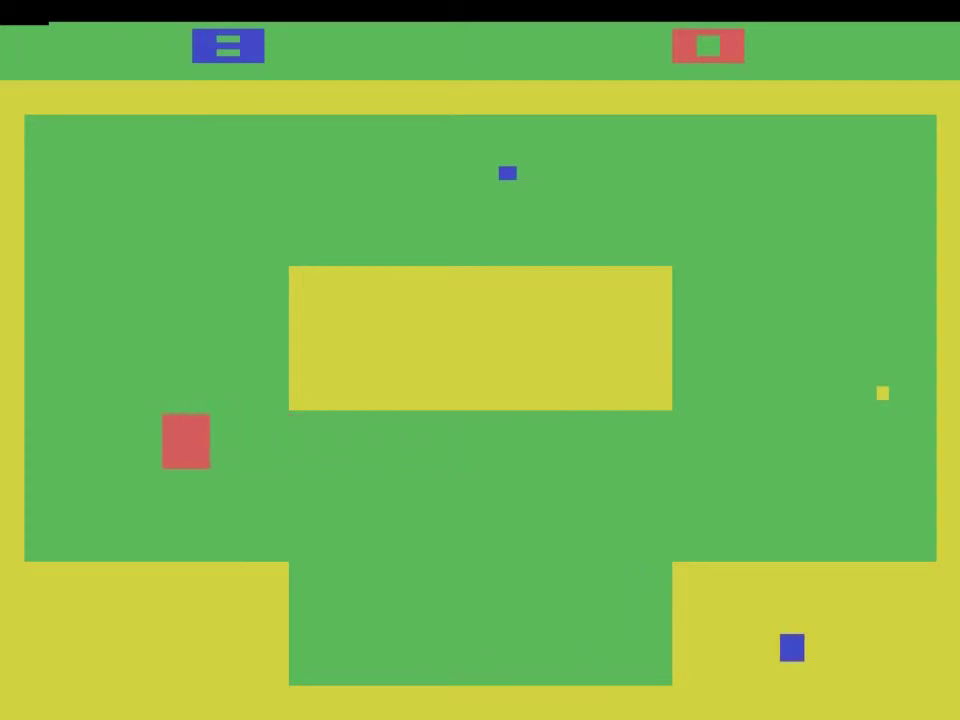
{"action": "key", "text": "Up"}
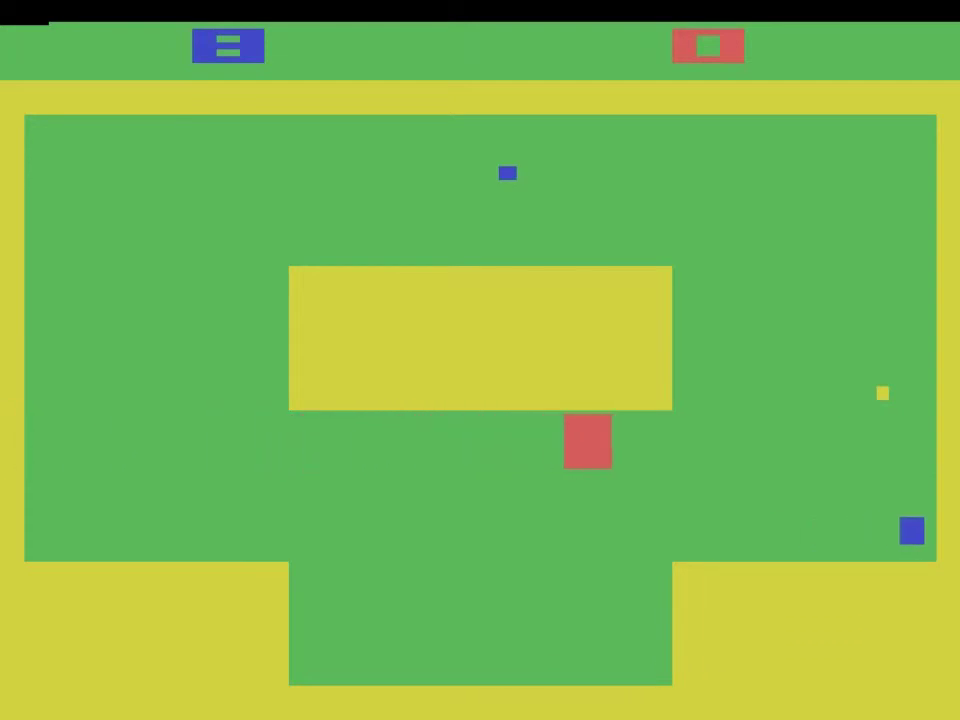
{"action": "key", "text": "Up"}
{"action": "key", "text": "Down"}
{"action": "key", "text": "Left"}
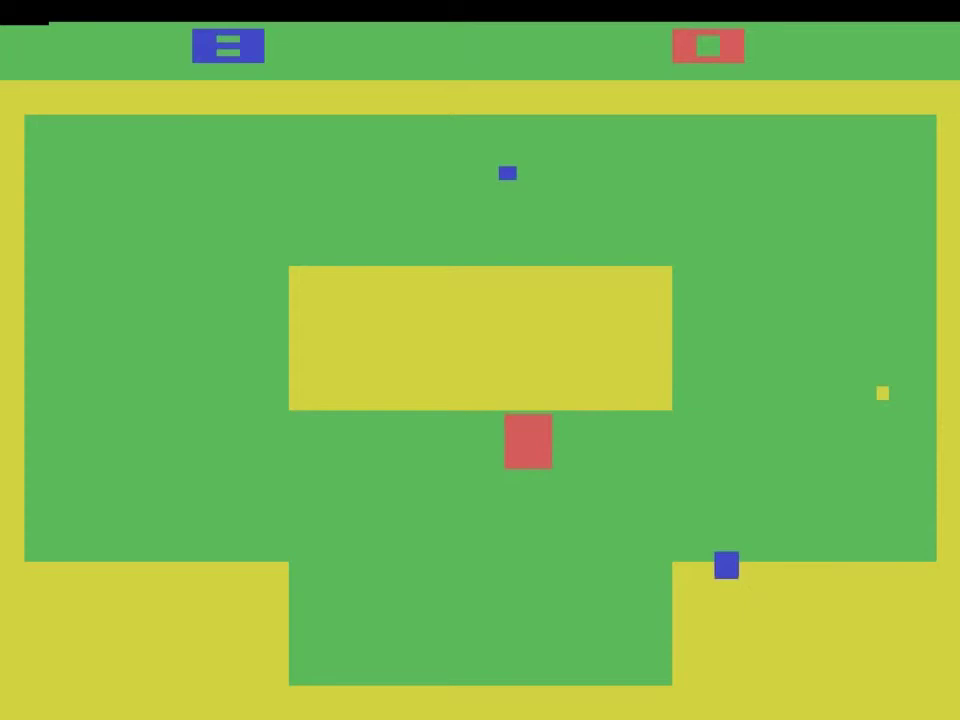
{"action": "key", "text": "Up"}
{"action": "key", "text": "Left"}
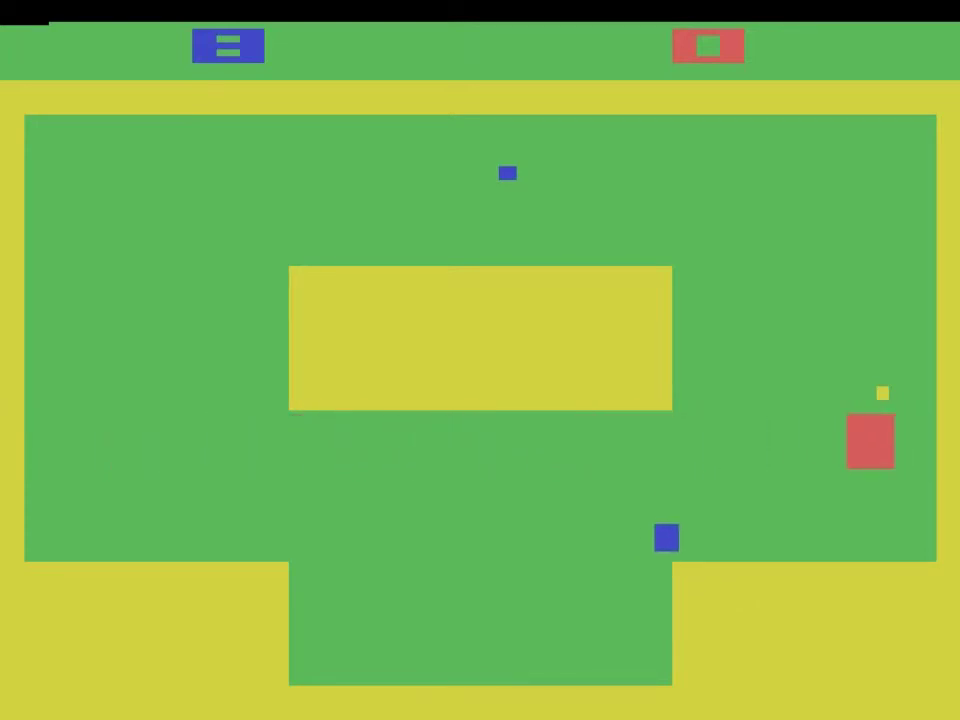
{"action": "key", "text": "Up"}
{"action": "key", "text": "Right"}
{"action": "key", "text": "Left"}
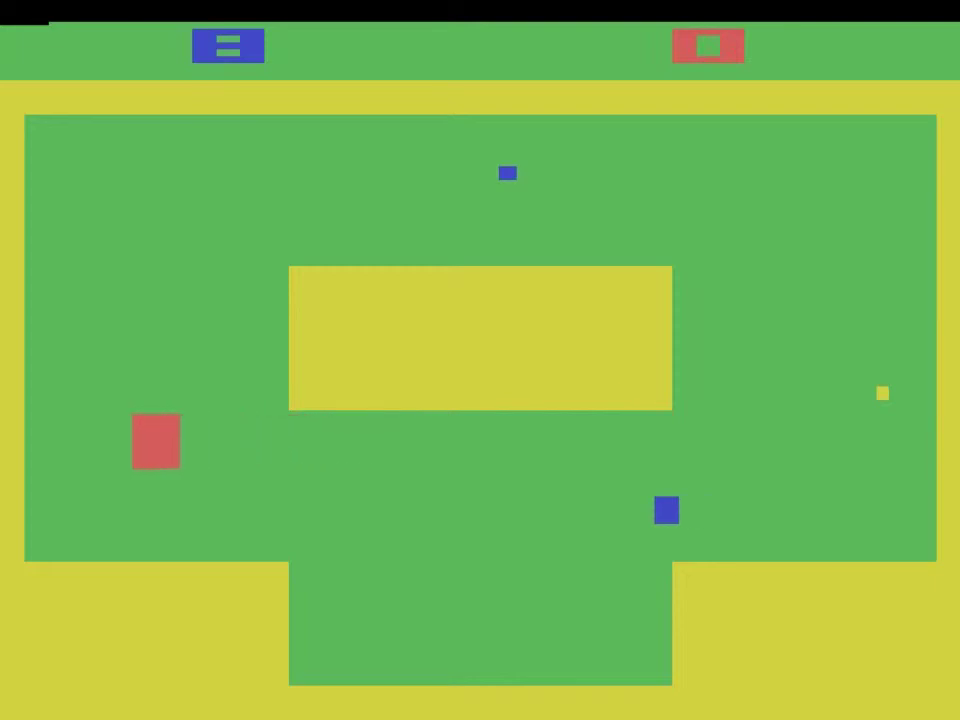
{"action": "key", "text": "Right"}
{"action": "key", "text": "Up"}
{"action": "key", "text": "Right"}
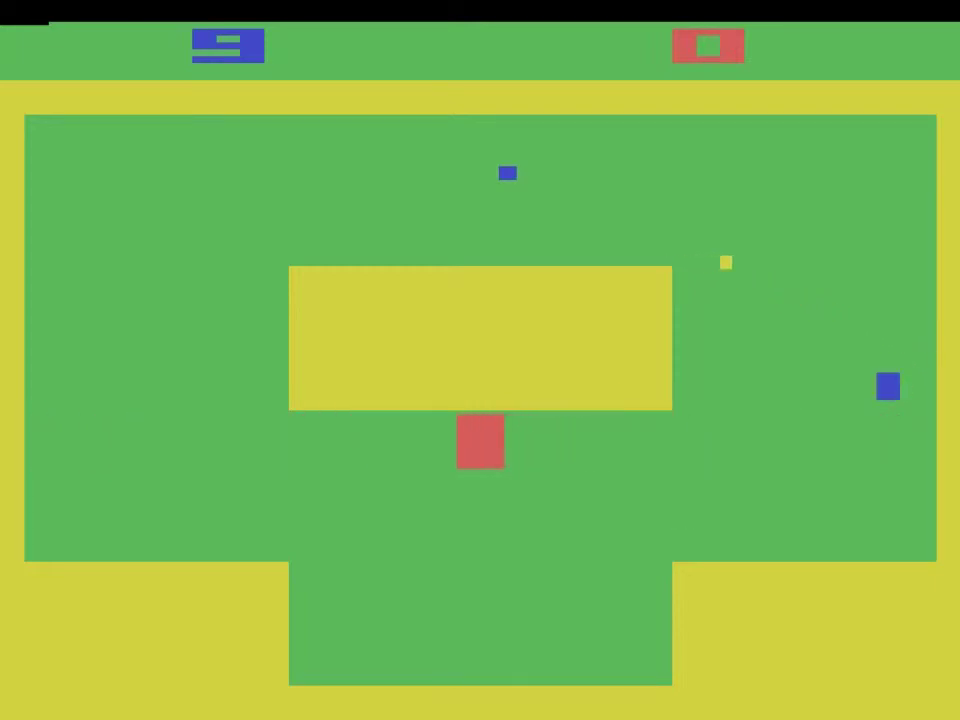
{"action": "key", "text": "Left"}
{"action": "key", "text": "Right"}
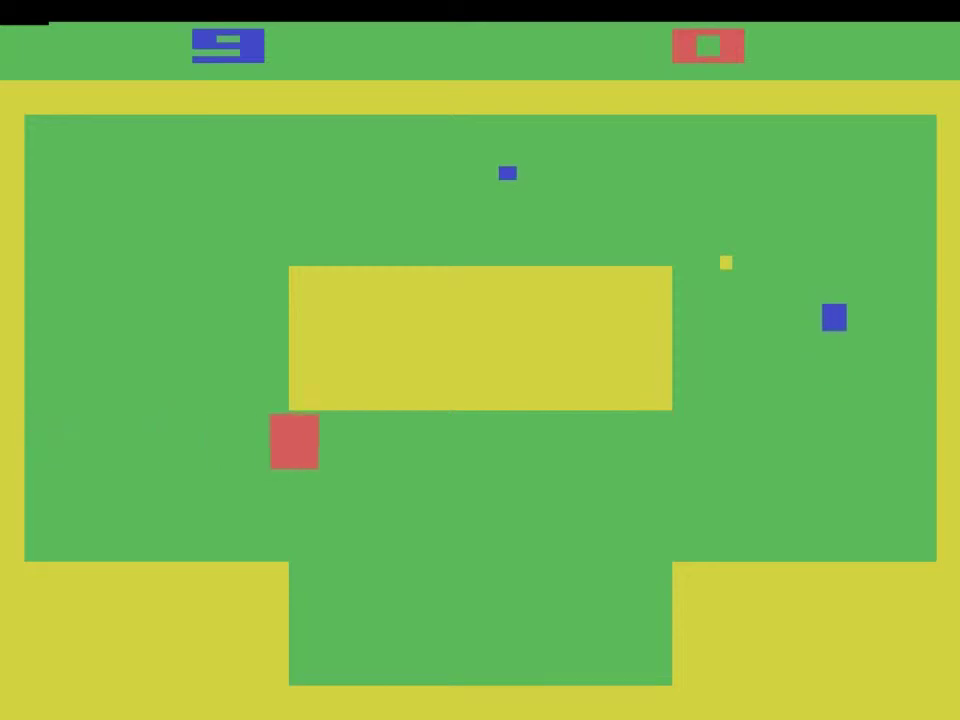
{"action": "key", "text": "Down"}
{"action": "key", "text": "Up"}
{"action": "key", "text": "Right"}
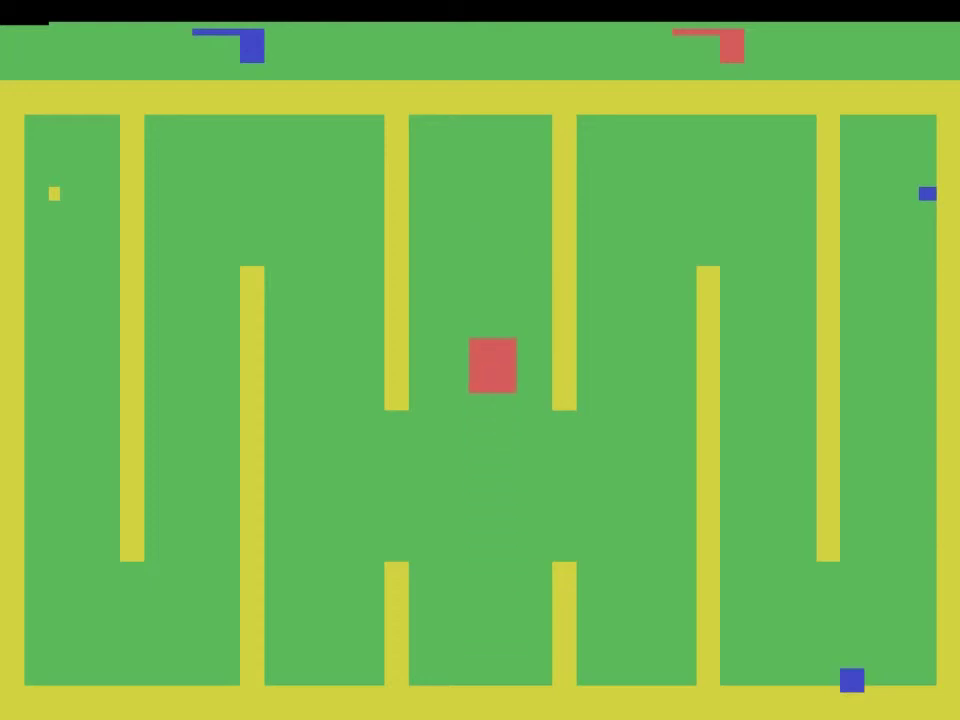
{"action": "key", "text": "Up"}
{"action": "key", "text": "Up"}
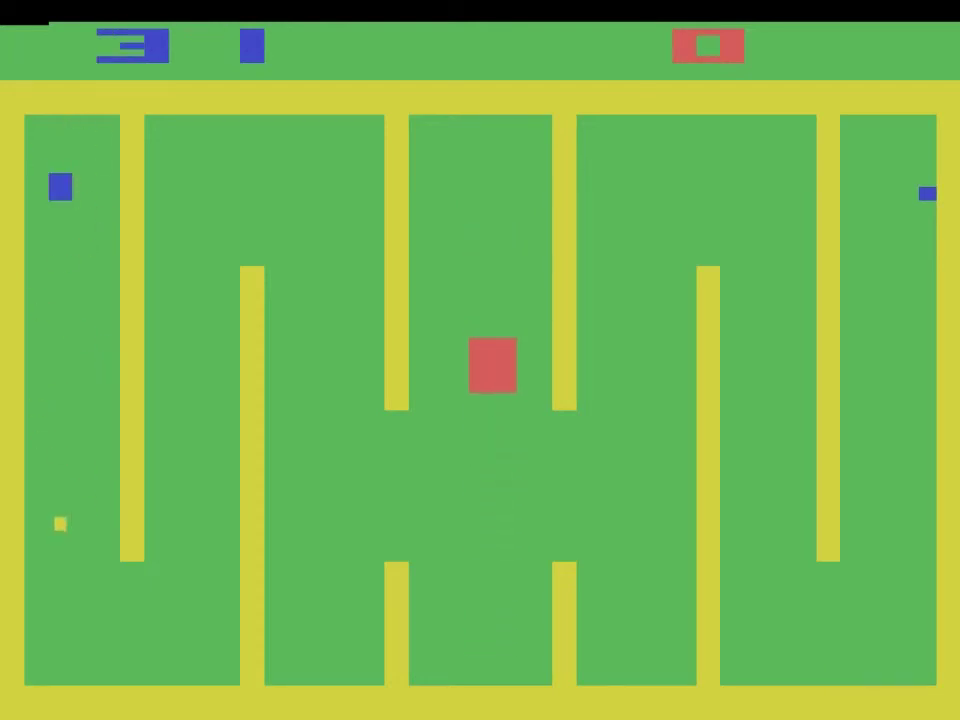
{"action": "key", "text": "Up"}
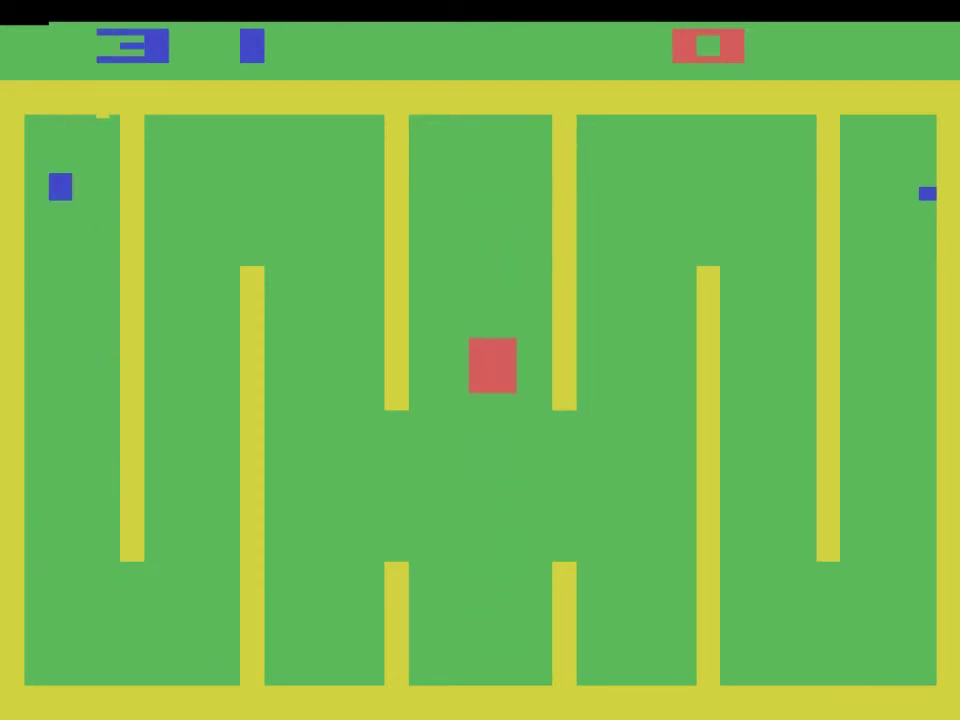